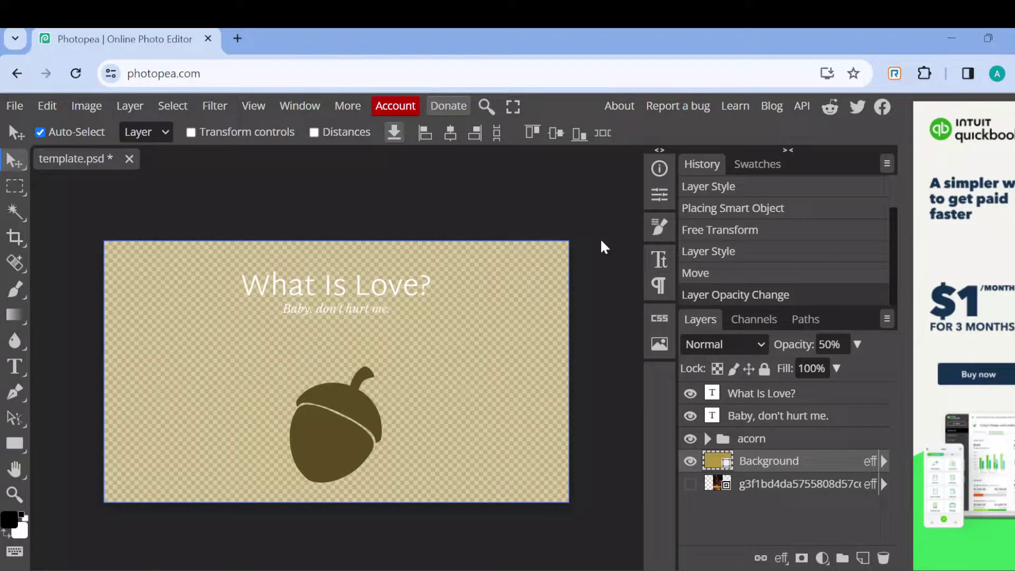
Step: Set the Background layer's opacity to 100% in the Layers panel
{"action": "left_click", "coordinate": [857, 348]}
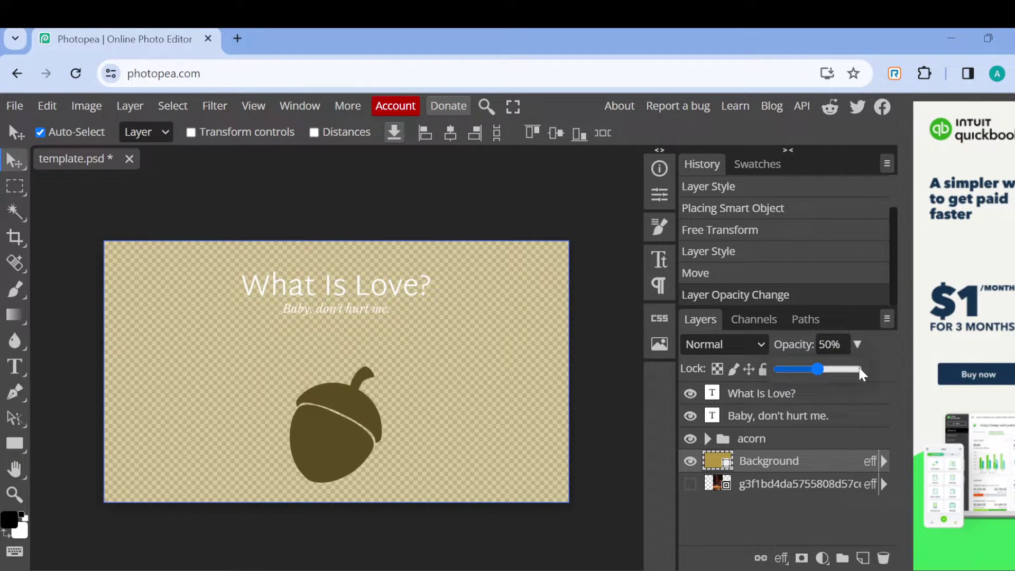
{"action": "left_click", "coordinate": [859, 365]}
{"action": "left_click", "coordinate": [854, 334]}
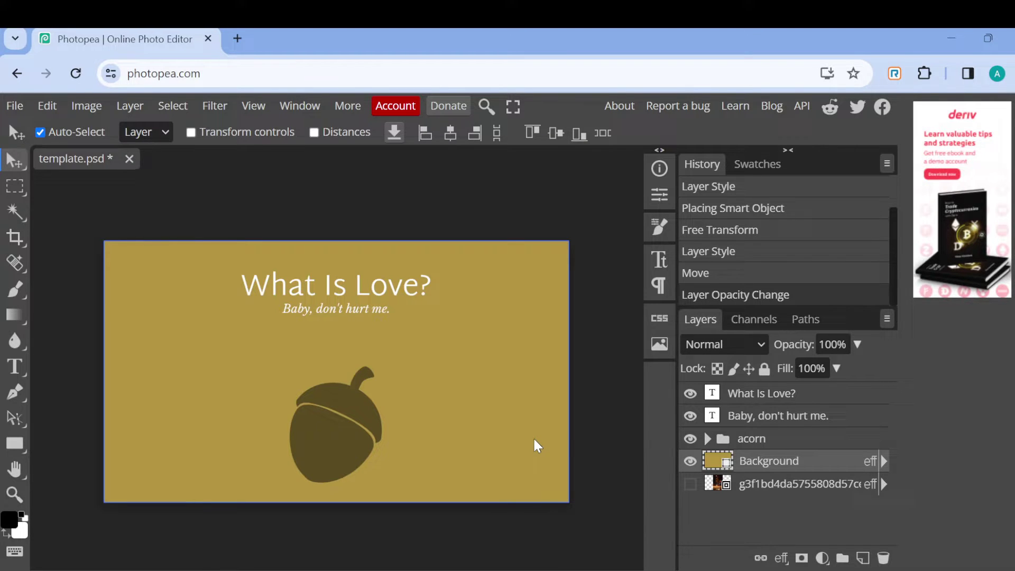
Step: Move the Background layer upward and dismiss its layer context menu
{"action": "mouse_move", "coordinate": [533, 438]}
{"action": "left_mouse_down"}
{"action": "mouse_move", "coordinate": [528, 404]}
{"action": "mouse_move", "coordinate": [532, 415]}
{"action": "left_mouse_up"}
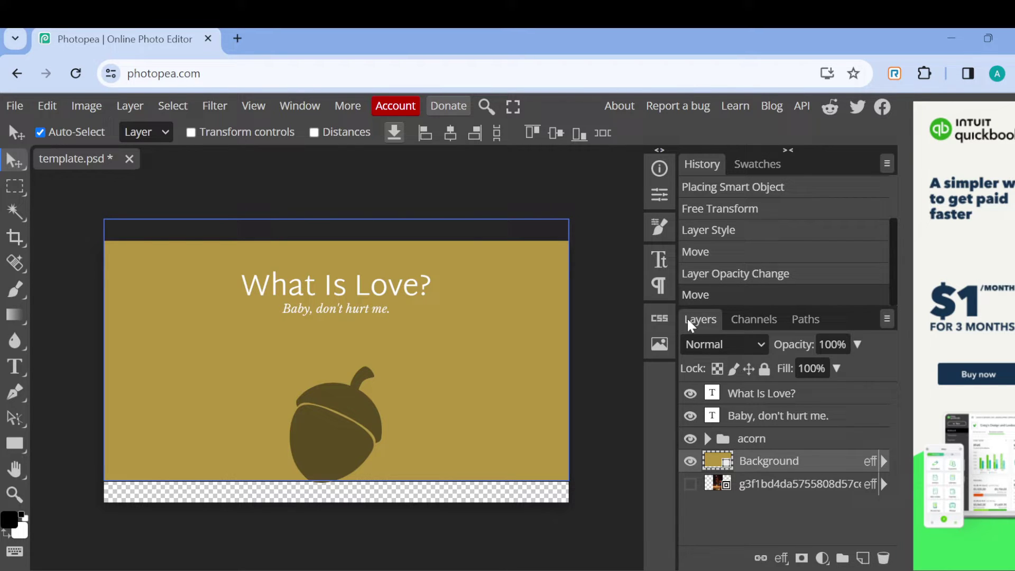
{"action": "right_click", "coordinate": [721, 459]}
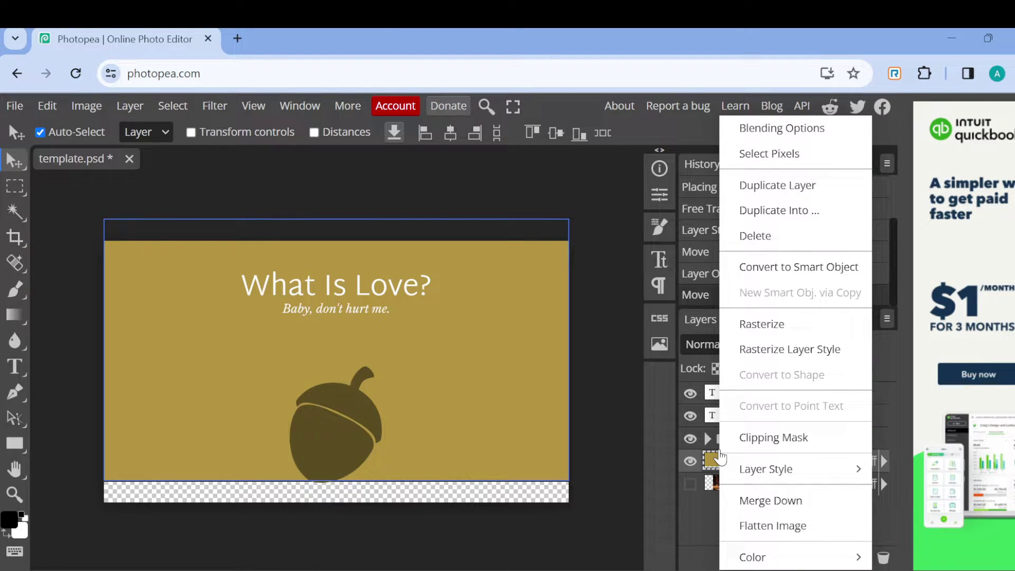
{"action": "left_click", "coordinate": [722, 459]}
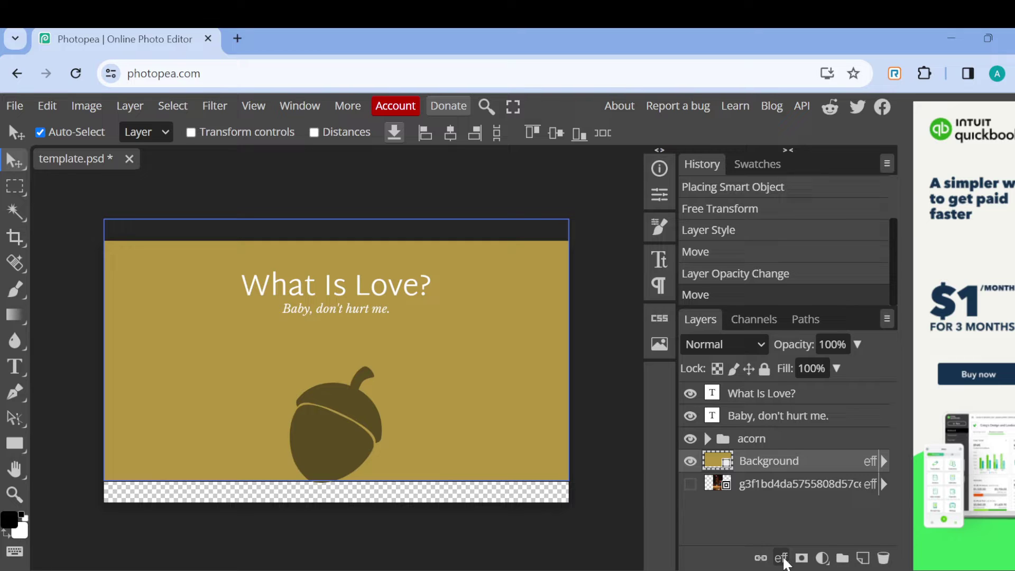
Step: Add a Stroke effect to the Background layer from the Layer Style menu
{"action": "left_click", "coordinate": [783, 560]}
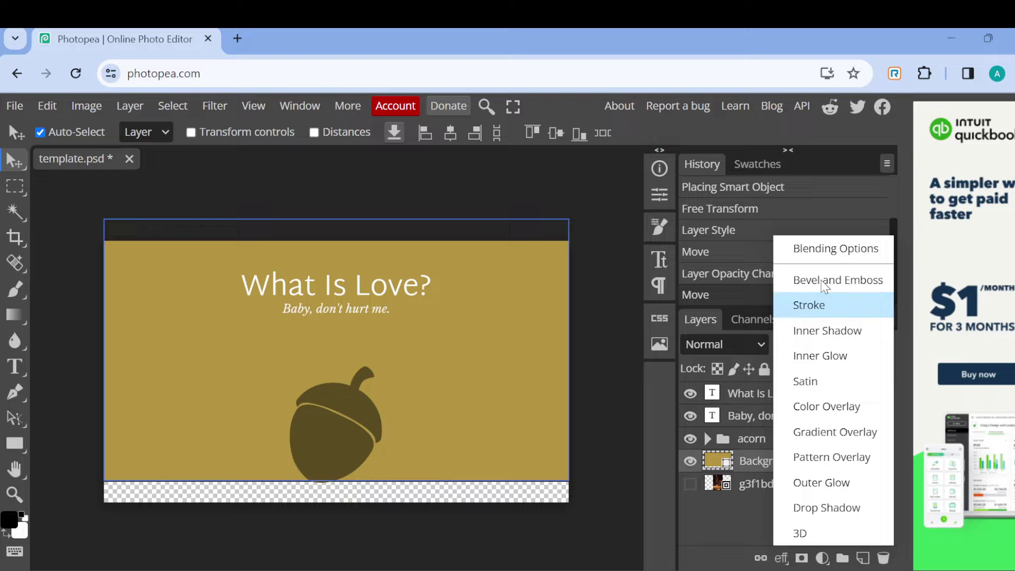
{"action": "left_click", "coordinate": [817, 308]}
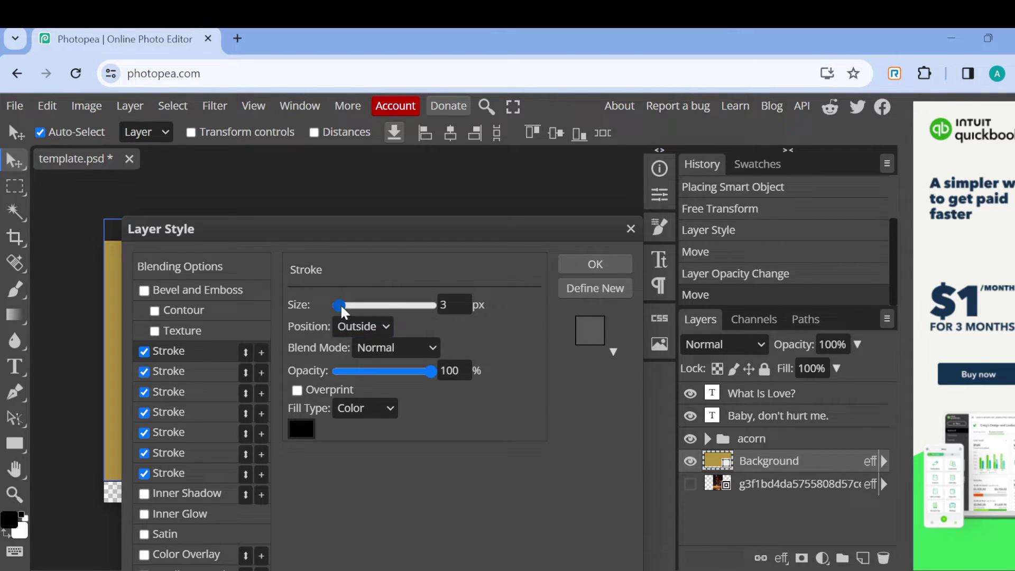
Step: Give the stroke 44 px size and 41% opacity, and bring up its color swatch
{"action": "mouse_move", "coordinate": [340, 304]}
{"action": "left_mouse_down"}
{"action": "mouse_move", "coordinate": [381, 312]}
{"action": "mouse_move", "coordinate": [344, 308]}
{"action": "mouse_move", "coordinate": [358, 312]}
{"action": "left_mouse_up"}
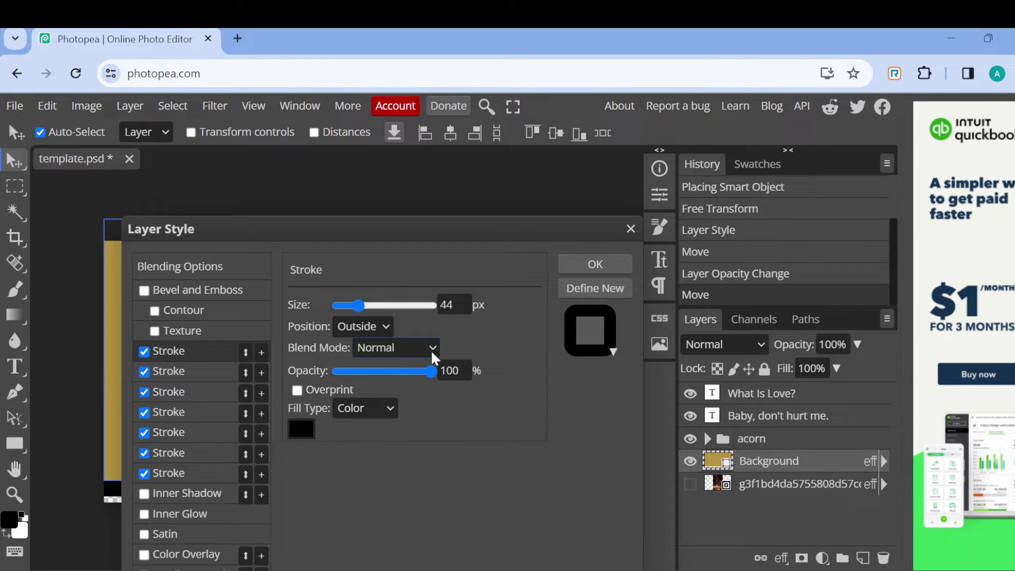
{"action": "left_click_drag", "start_coordinate": [429, 371], "coordinate": [376, 371]}
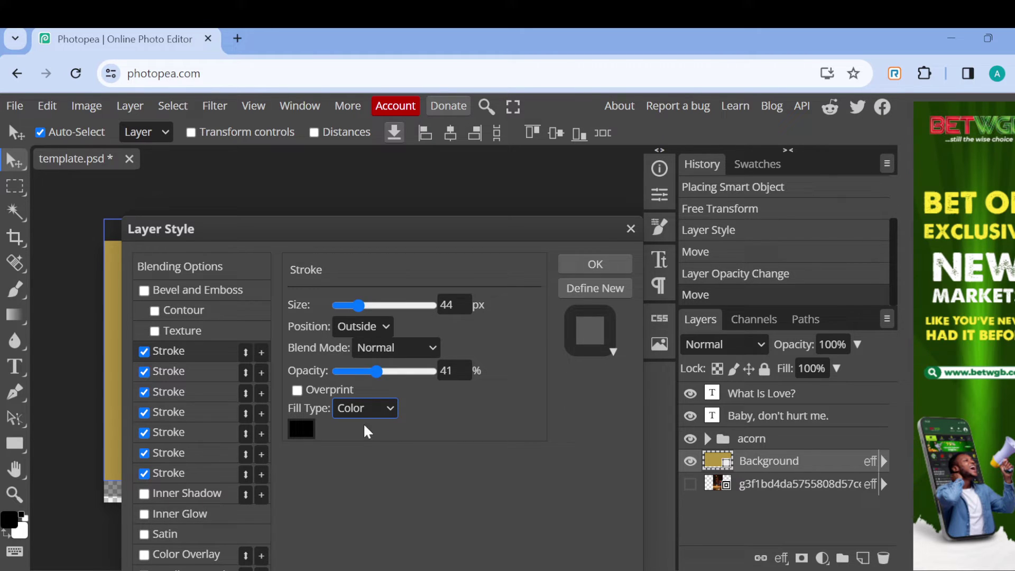
{"action": "left_click", "coordinate": [301, 429]}
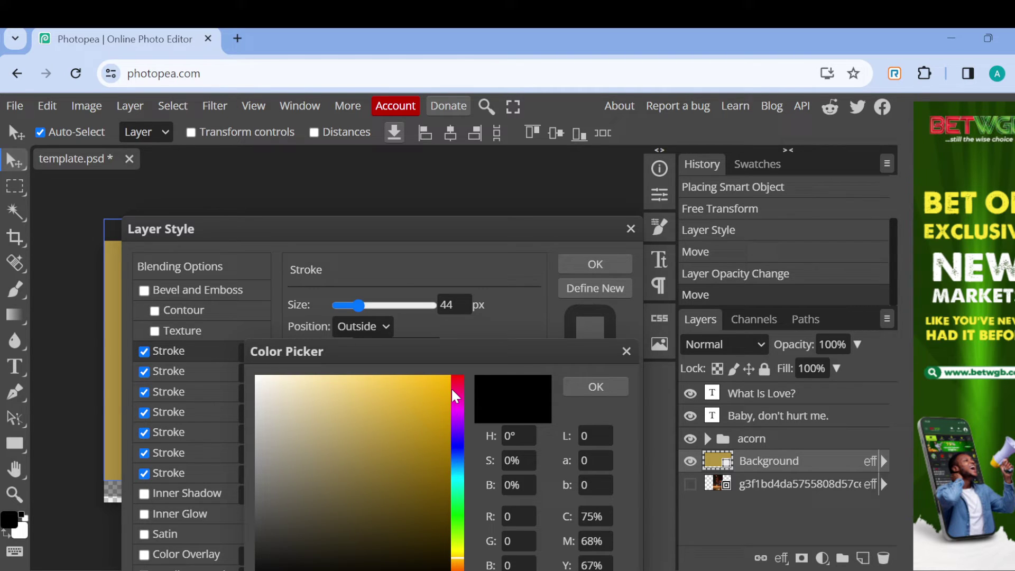
Step: Try magenta and green hues, then keep black as the stroke color
{"action": "left_click", "coordinate": [453, 390]}
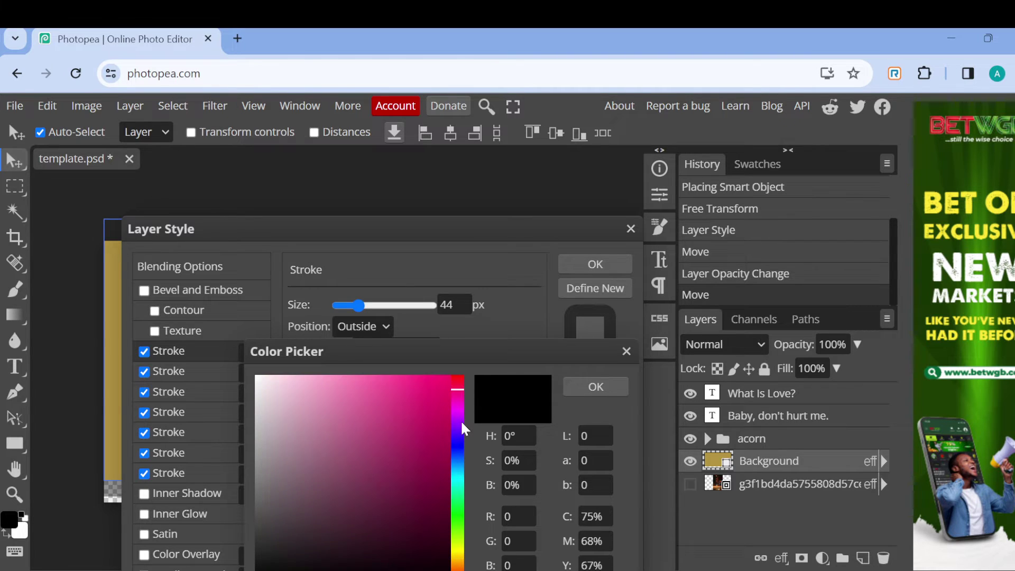
{"action": "left_click", "coordinate": [459, 519]}
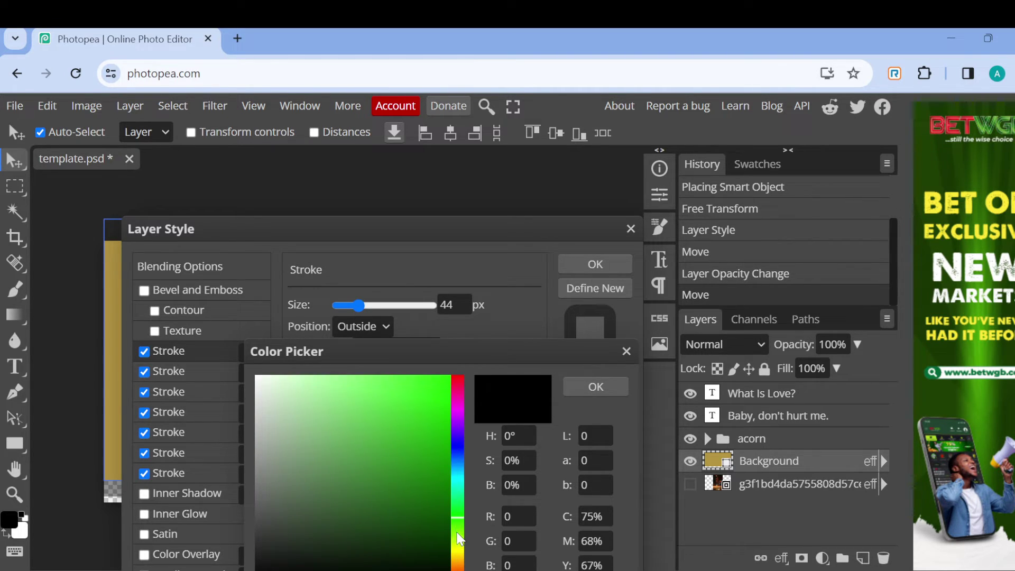
{"action": "left_click", "coordinate": [596, 387]}
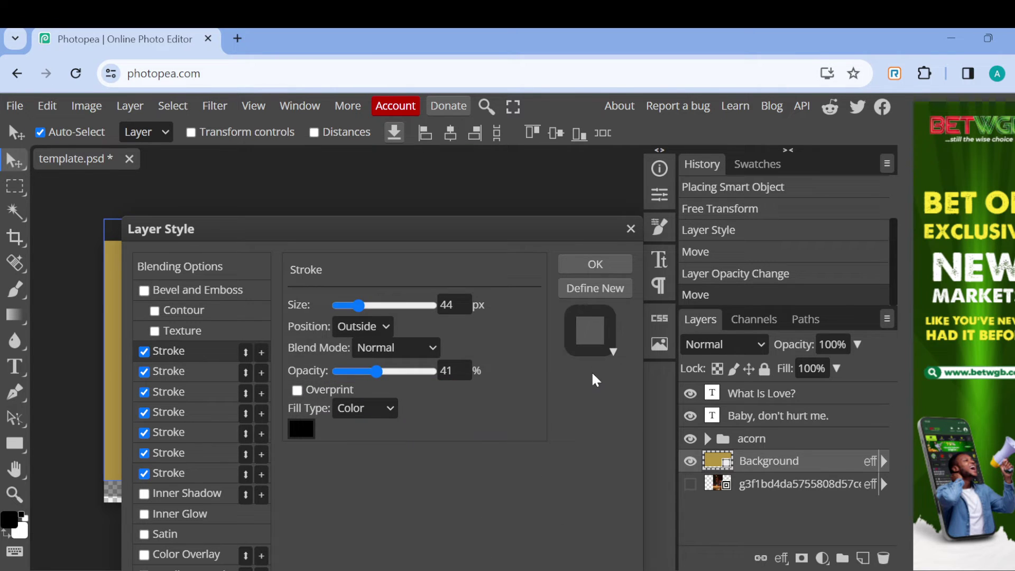
Step: Apply the 44 px, 41% opacity black stroke to the Background layer
{"action": "left_click", "coordinate": [596, 263]}
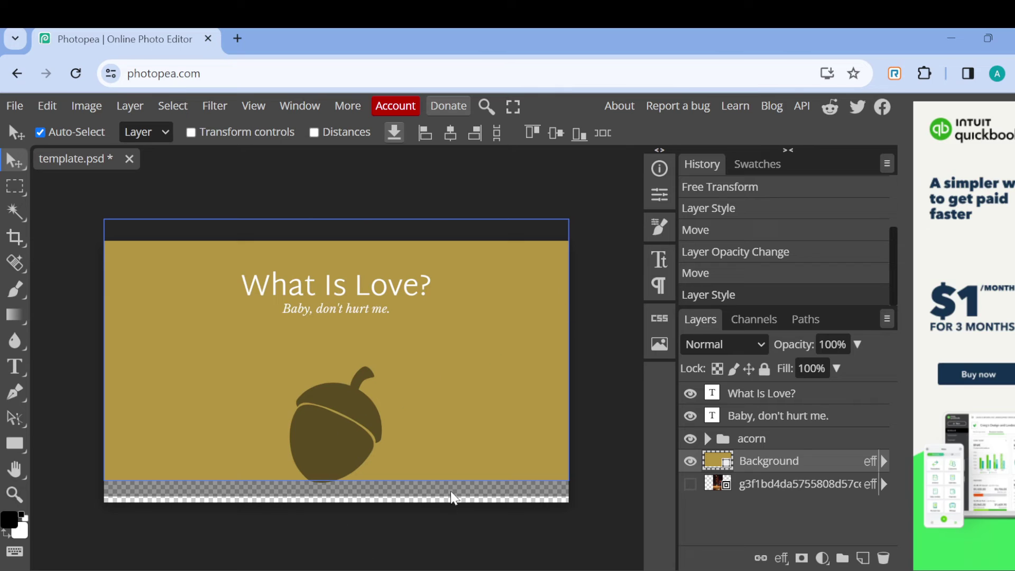